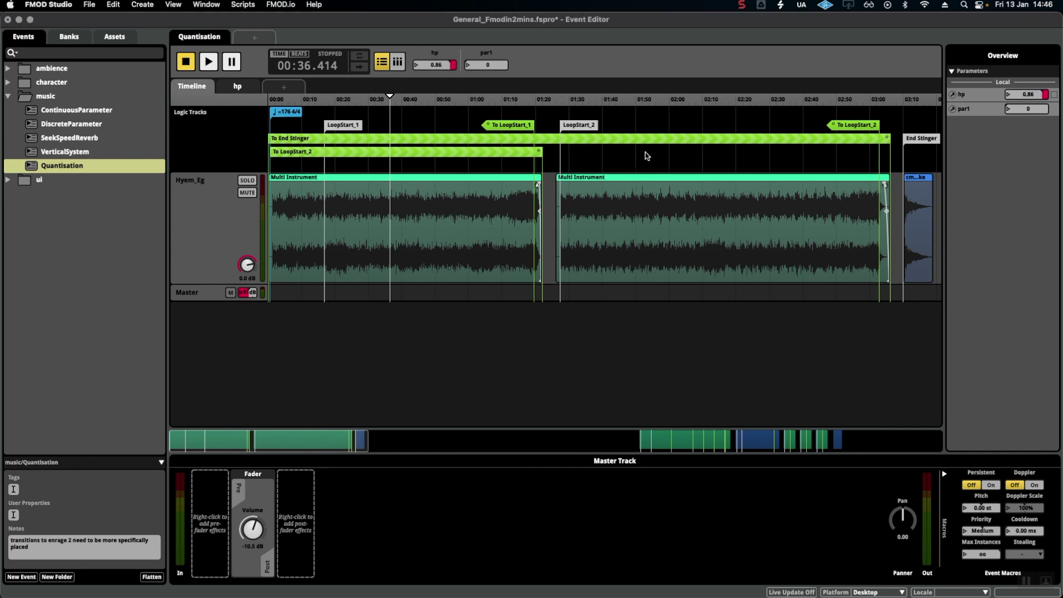
# Select the To End Stinger transition region and audition the stinger clip from the End Stinger marker.
pyautogui.click(348, 142)
pyautogui.click(360, 157)
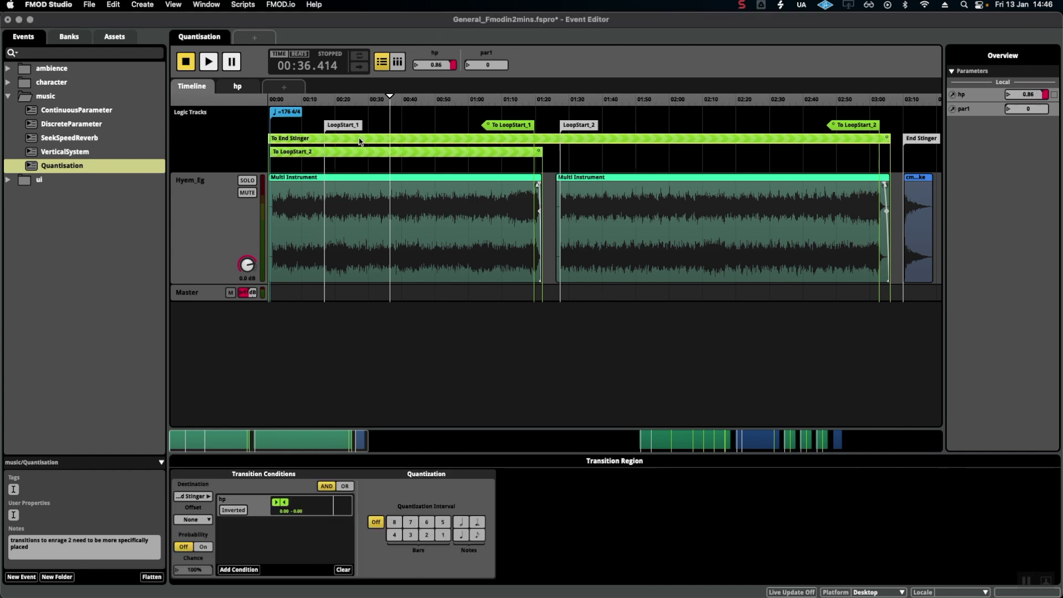
pyautogui.click(357, 142)
pyautogui.hscroll(3, 587, 180)
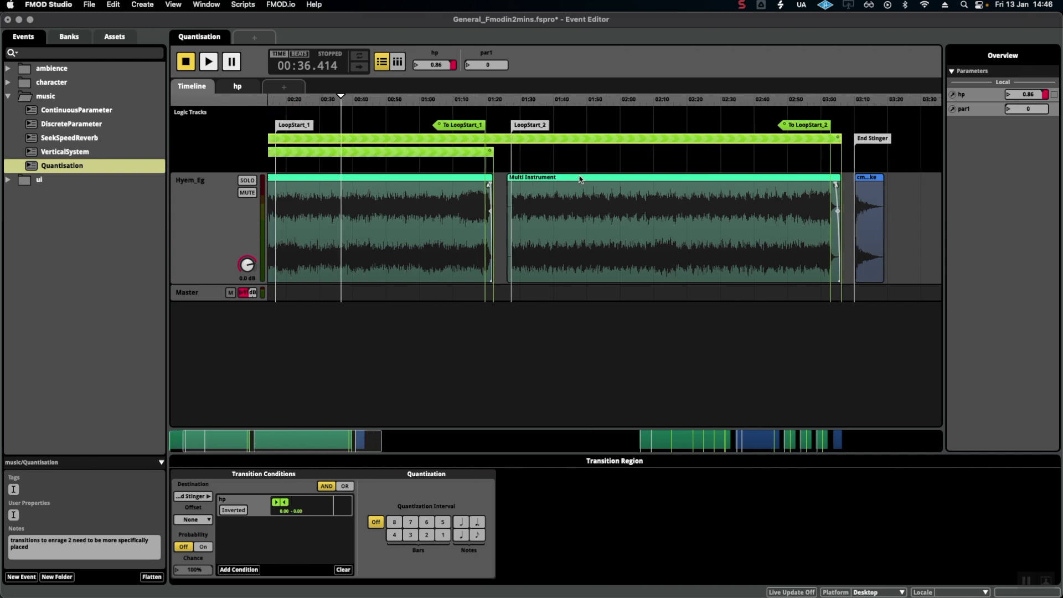
pyautogui.click(853, 104)
pyautogui.press('space')
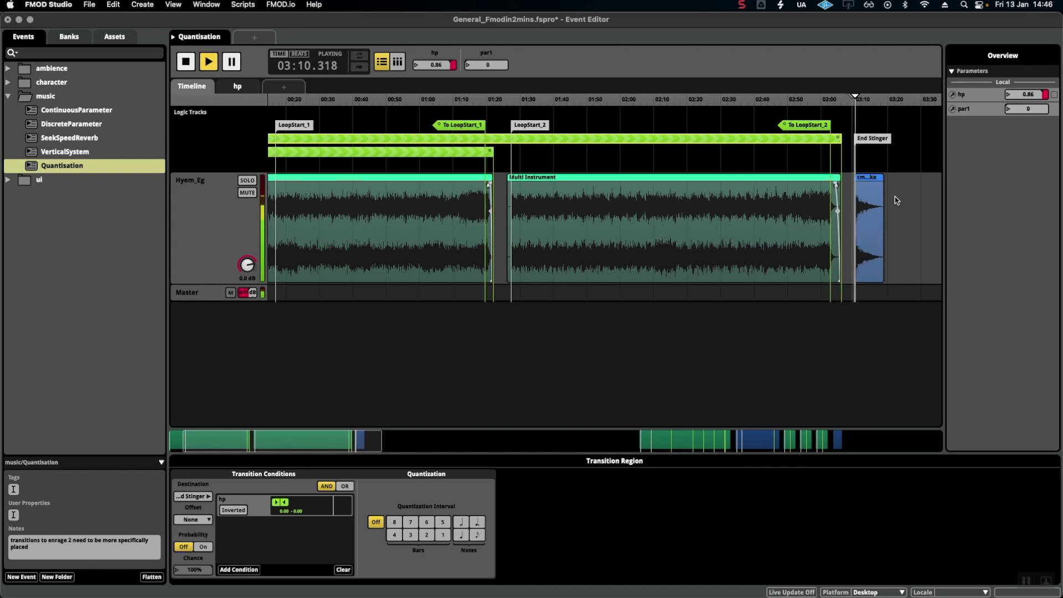
pyautogui.press('space')
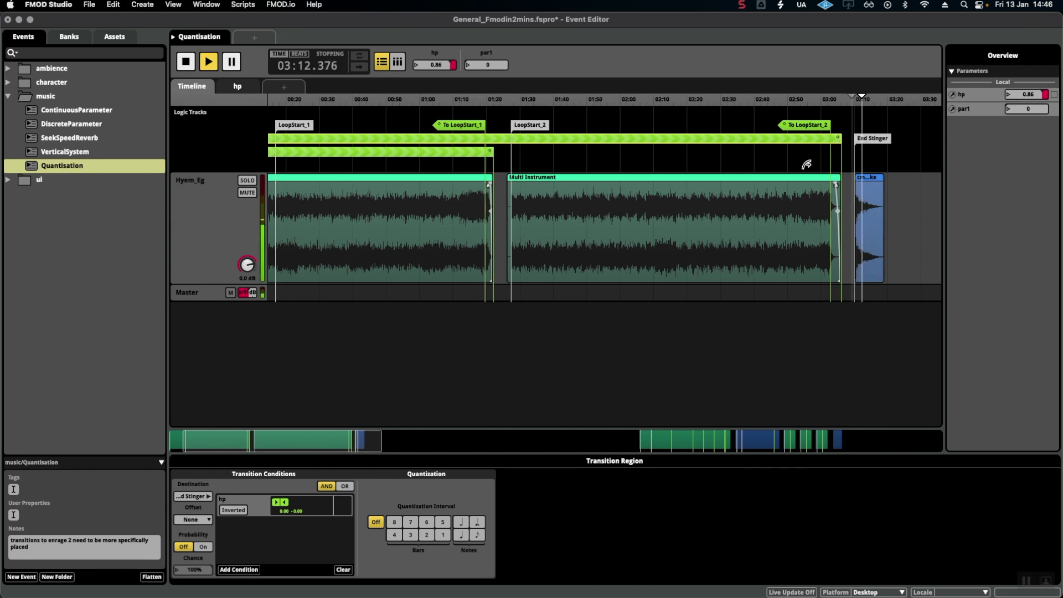
# Place the playhead at about 01:57 in the second loop and examine the To End Stinger region's hp condition.
pyautogui.click(612, 100)
pyautogui.hscroll(-3, 450, 182)
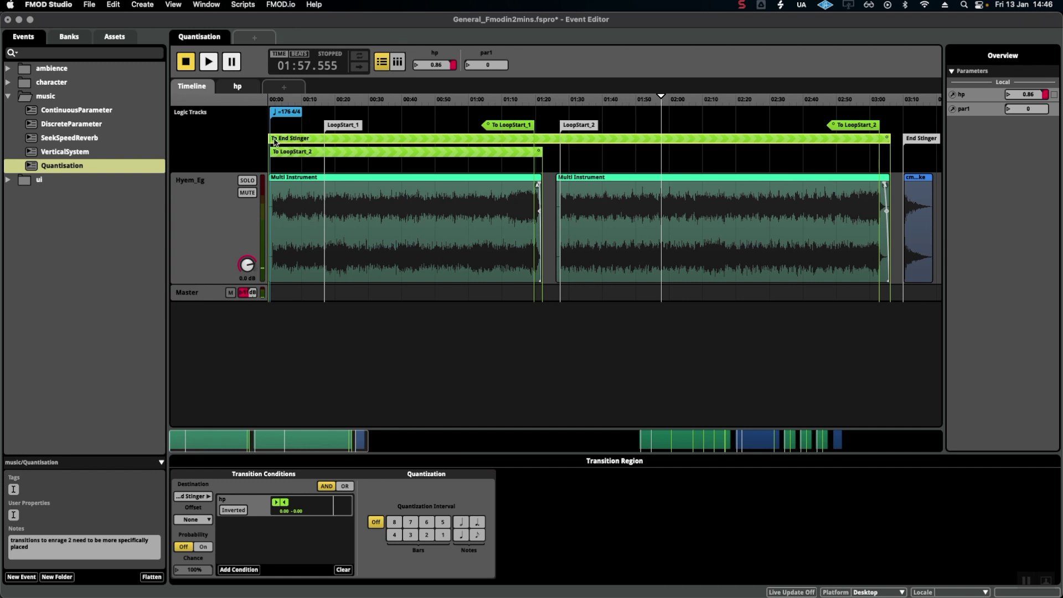
pyautogui.moveTo(274, 141); pyautogui.dragTo(245, 142)
pyautogui.hscroll(5, 422, 149)
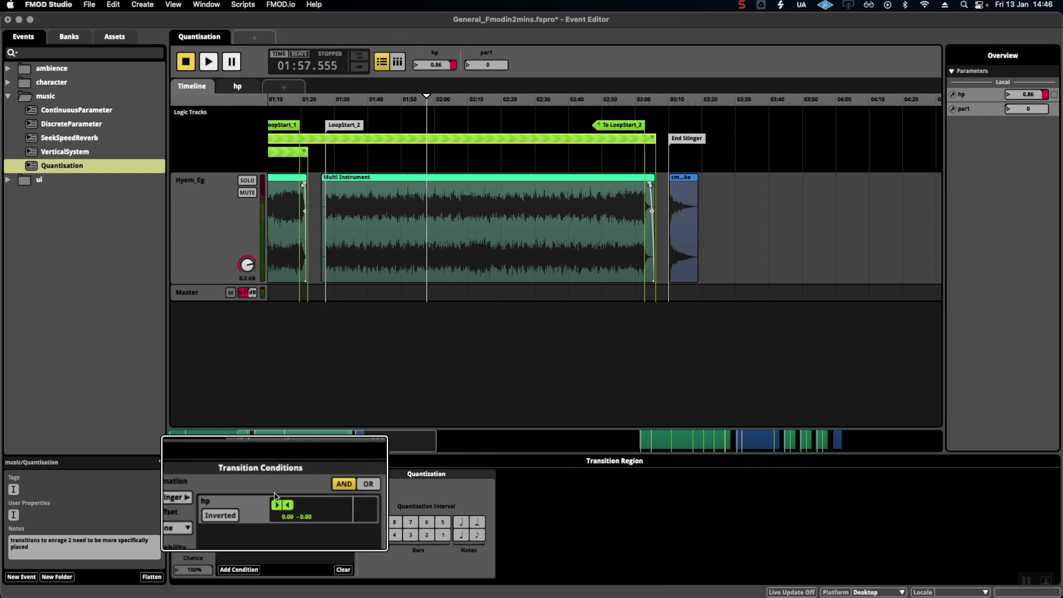
pyautogui.click(194, 507)
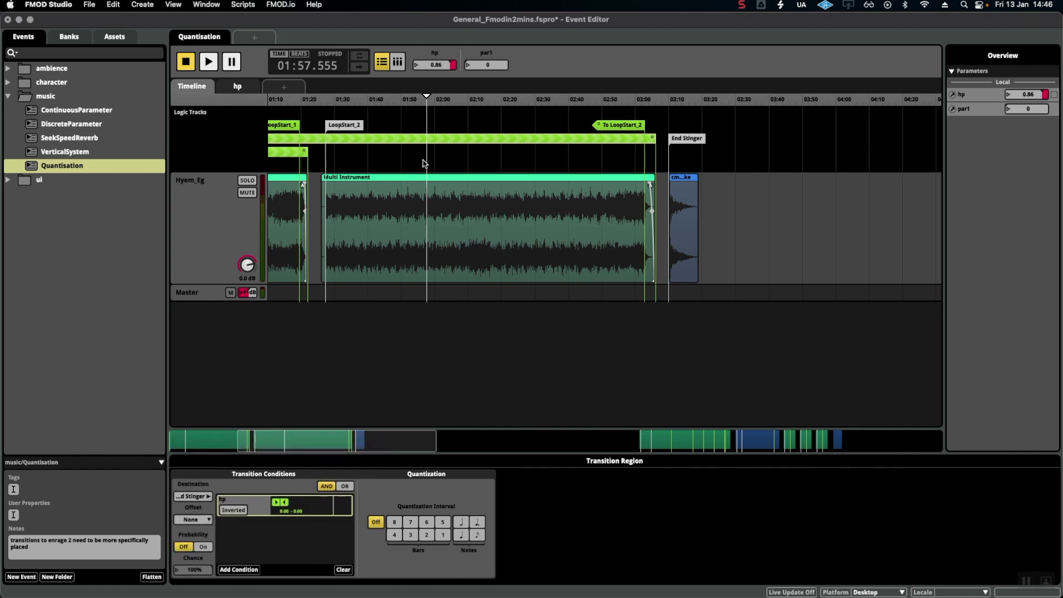
# Set hp to 0.00 and play the event from the second loop to test the jump to the End Stinger.
pyautogui.moveTo(443, 63); pyautogui.dragTo(443, 109)
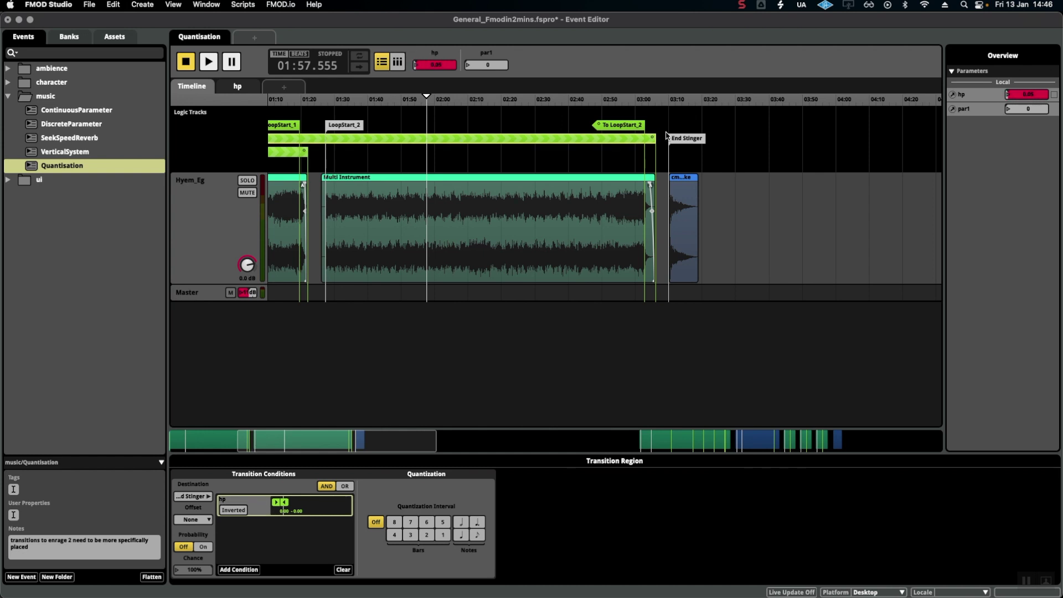
pyautogui.press('space')
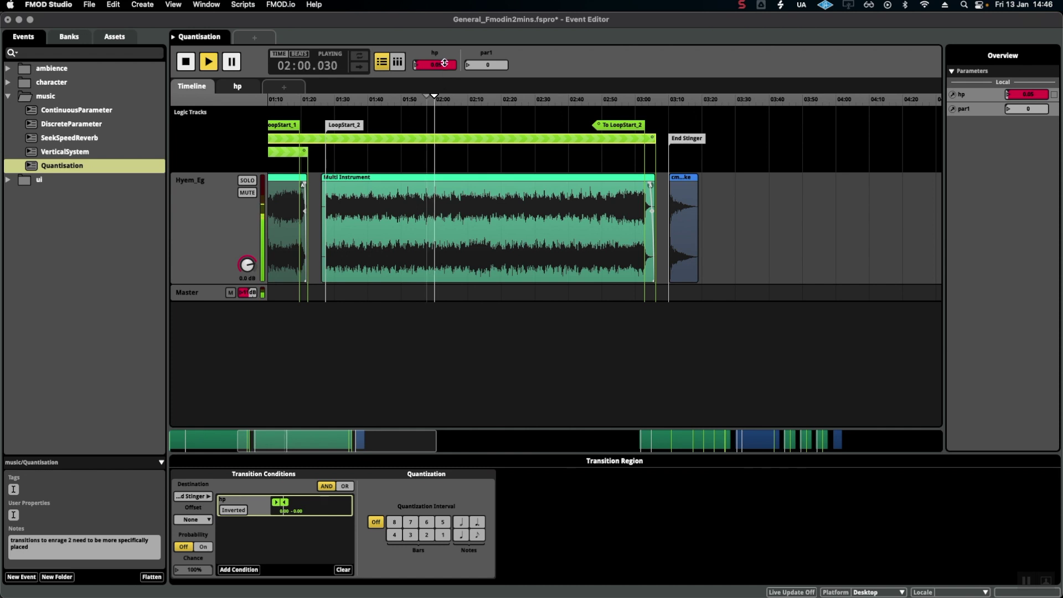
pyautogui.moveTo(444, 64); pyautogui.dragTo(445, 69)
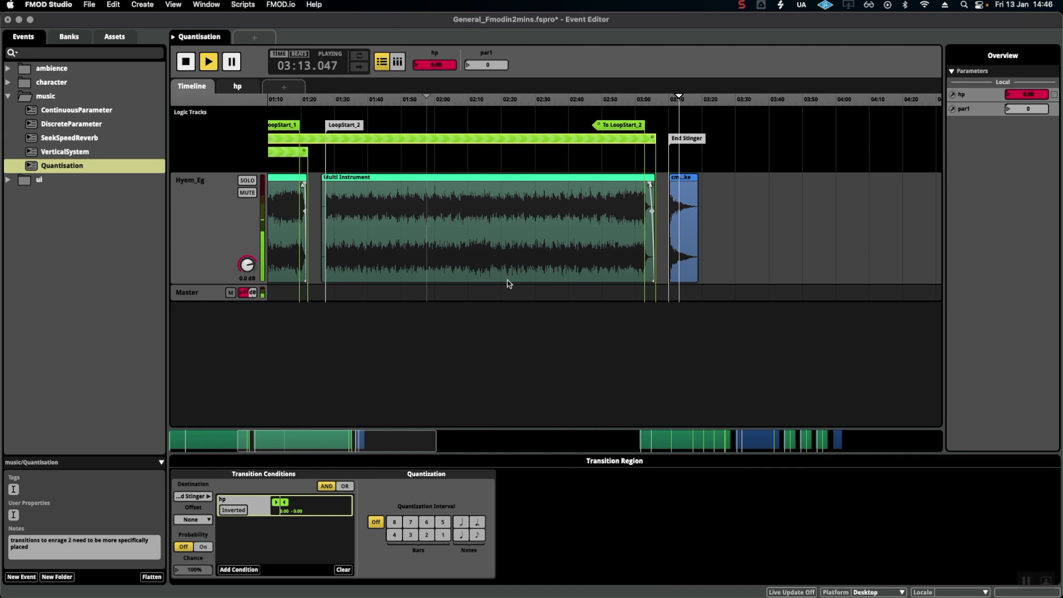
pyautogui.press('space')
pyautogui.hscroll(-10, 341, 272)
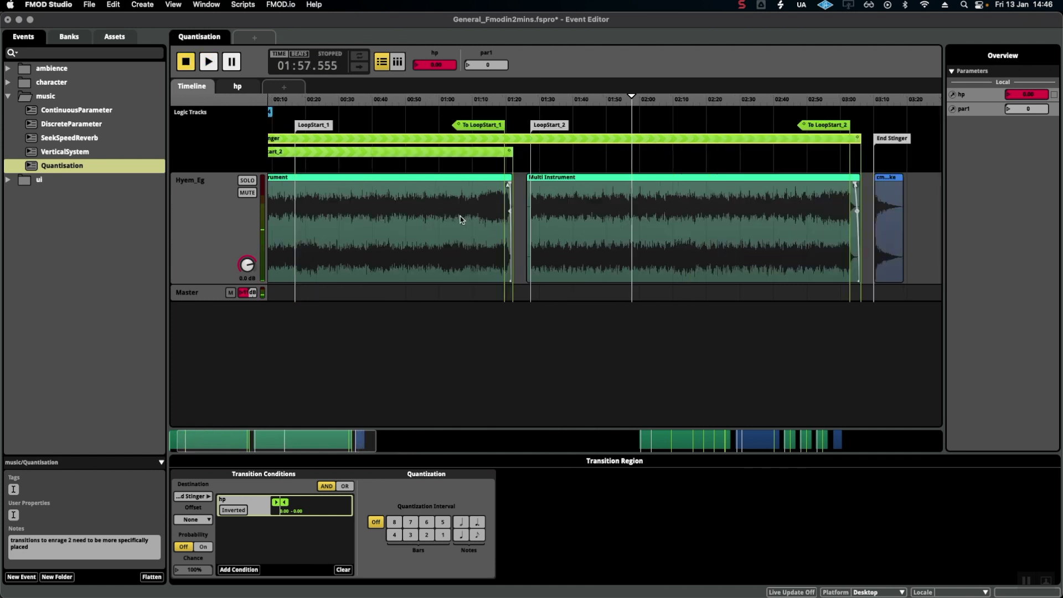
# Examine the playlists of both multi instruments and the transition condition of the To LoopStart_2 region.
pyautogui.click(381, 204)
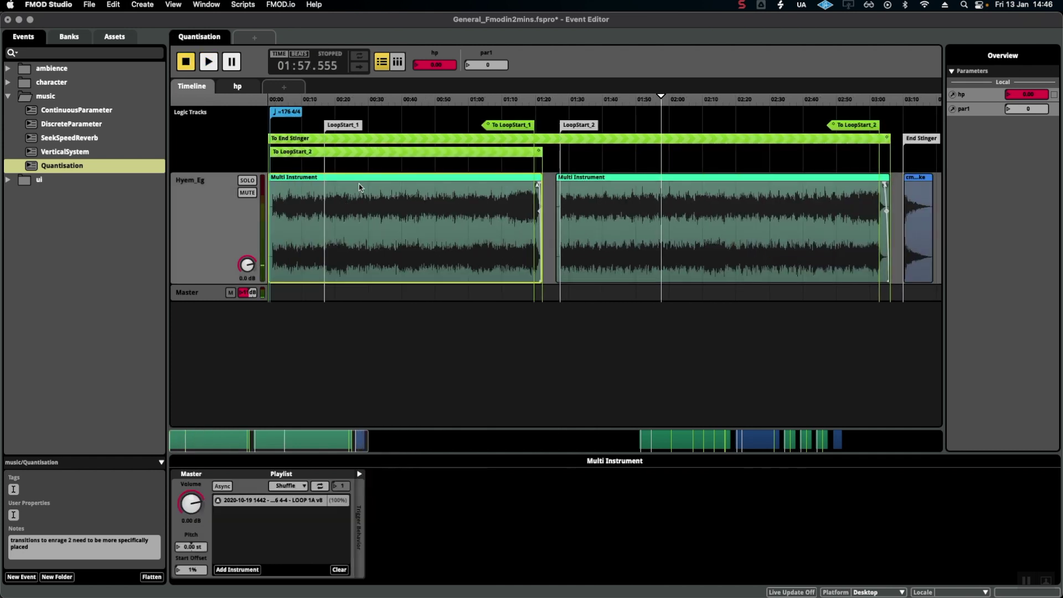
pyautogui.click(581, 221)
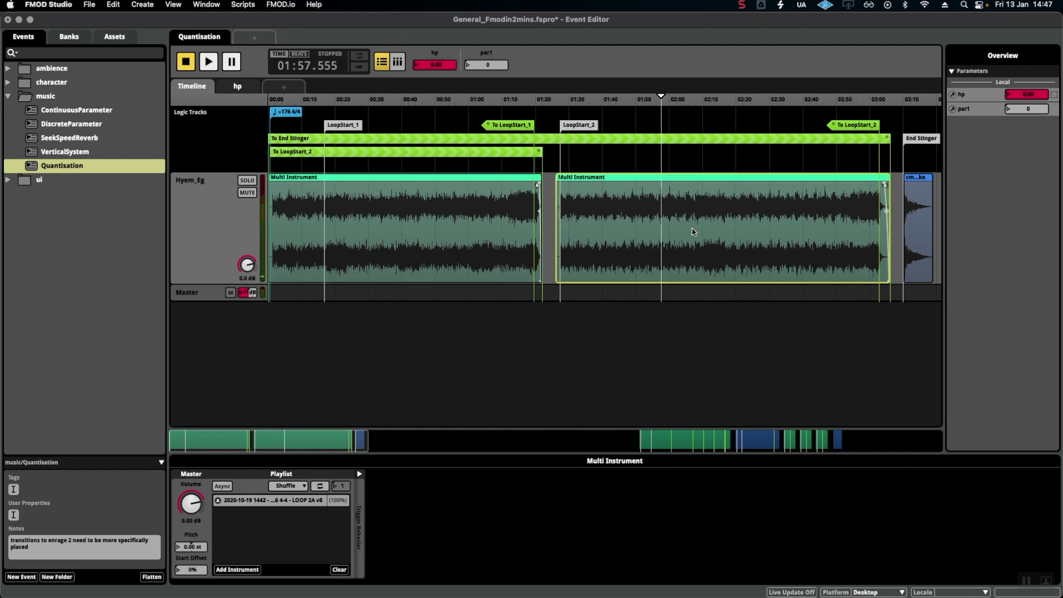
pyautogui.click(388, 214)
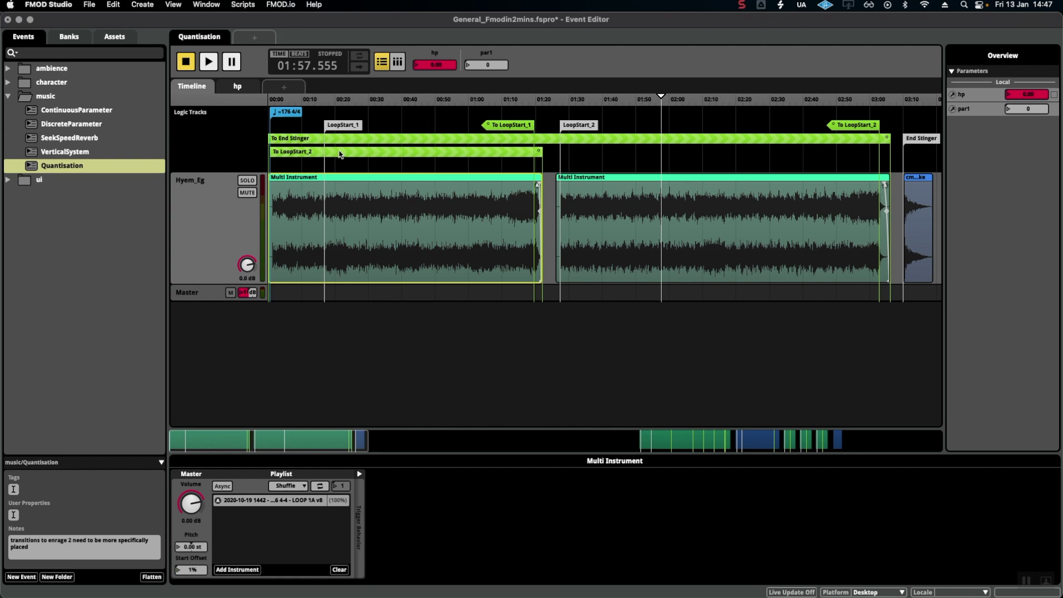
pyautogui.click(338, 152)
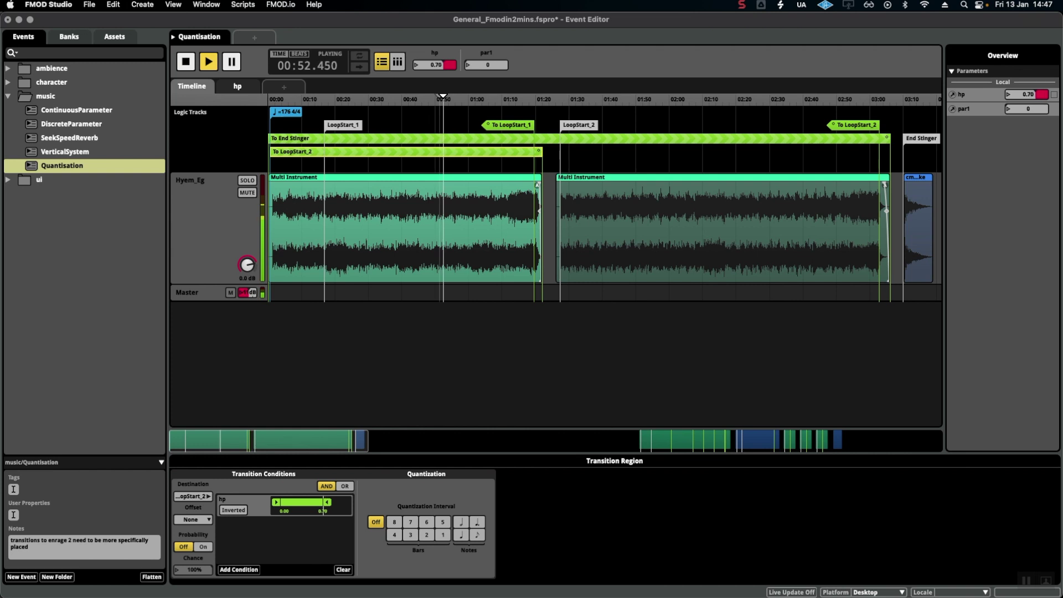
# Play from within the first loop and lower hp below 0.70 to test the unquantized transition to LoopStart_2.
pyautogui.moveTo(447, 66); pyautogui.dragTo(447, 88)
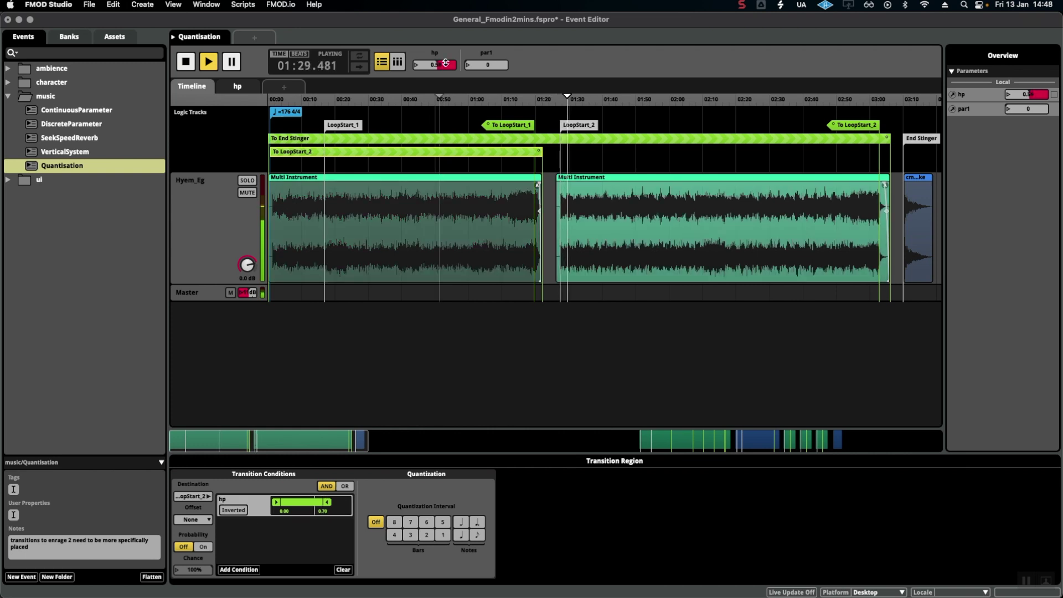
pyautogui.press('space')
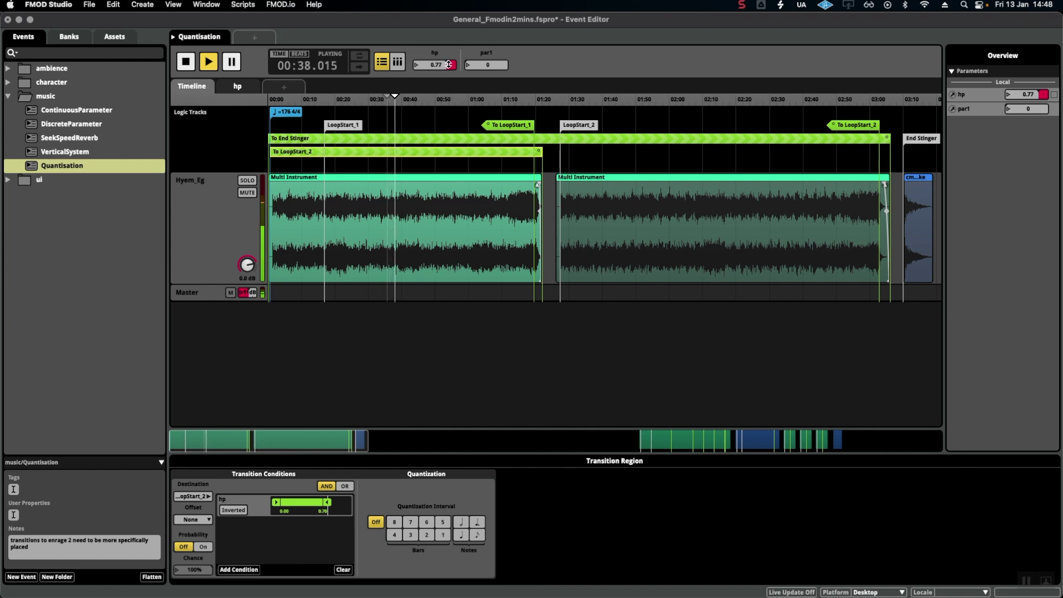
pyautogui.moveTo(448, 65); pyautogui.dragTo(448, 83)
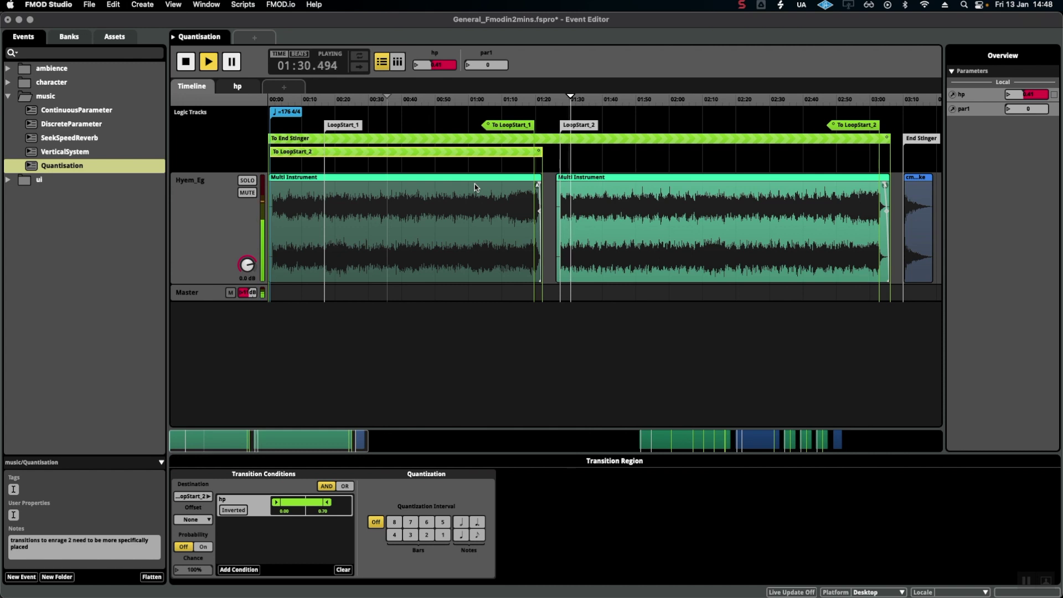
pyautogui.press('space')
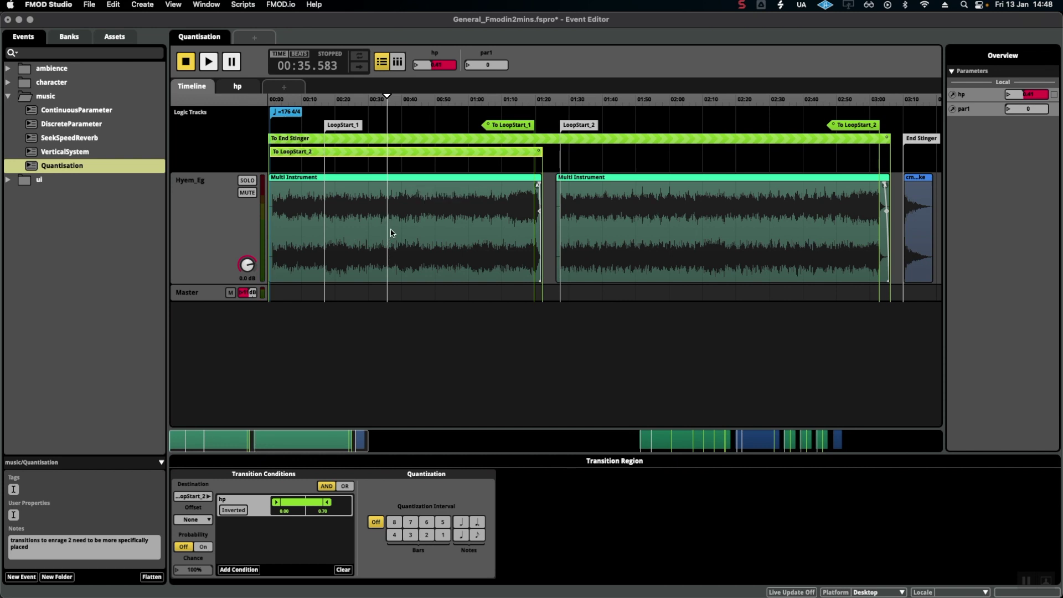
# Try quantization intervals from 1 to 8 bars on the To LoopStart_2 transition region to compare their spacing.
pyautogui.click(360, 349)
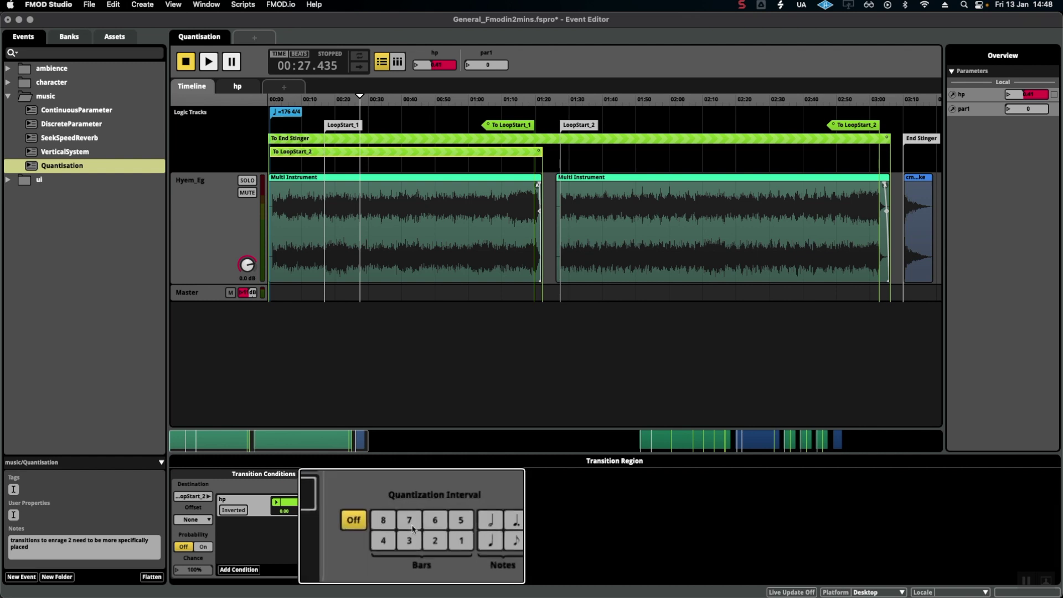
pyautogui.click(462, 541)
pyautogui.click(435, 541)
pyautogui.click(410, 541)
pyautogui.click(384, 541)
pyautogui.click(384, 520)
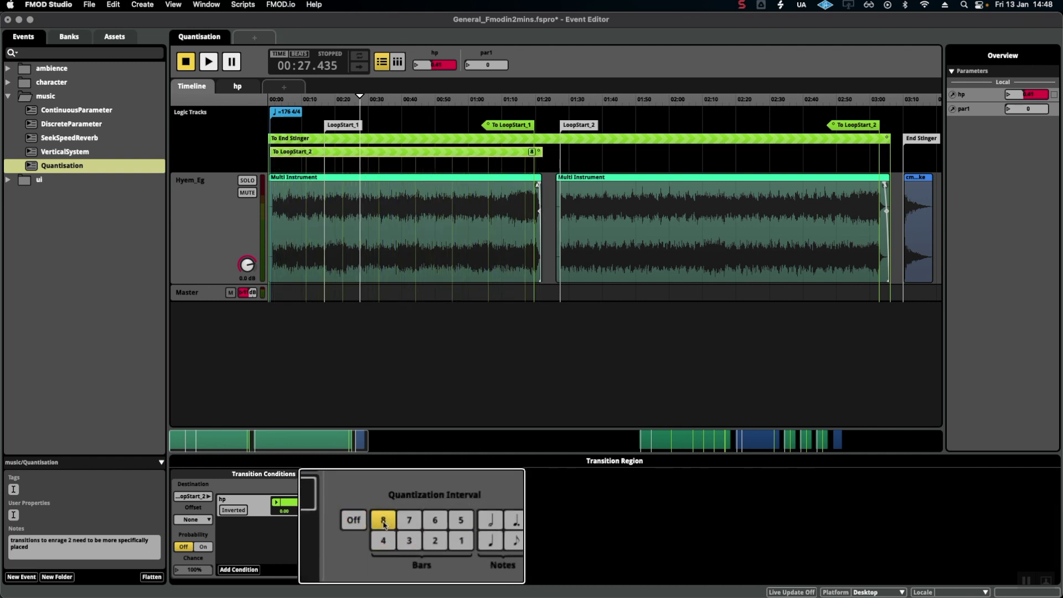
pyautogui.click(415, 520)
pyautogui.click(435, 520)
pyautogui.click(457, 521)
pyautogui.click(460, 540)
pyautogui.click(444, 542)
pyautogui.click(411, 541)
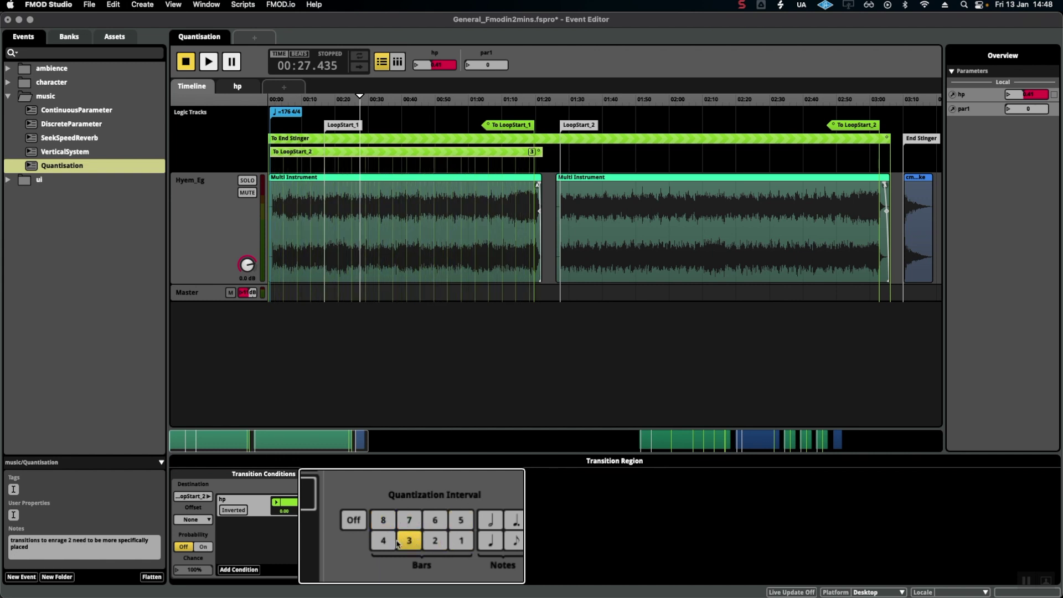
pyautogui.click(383, 540)
pyautogui.click(383, 520)
pyautogui.click(411, 521)
pyautogui.click(433, 520)
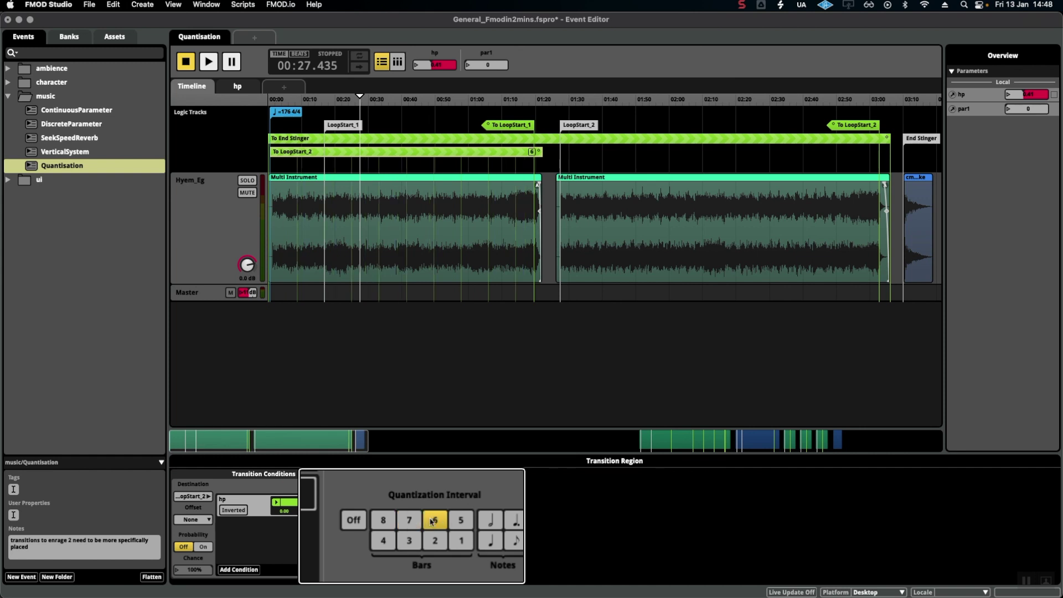
pyautogui.click(436, 540)
pyautogui.click(460, 540)
pyautogui.click(461, 523)
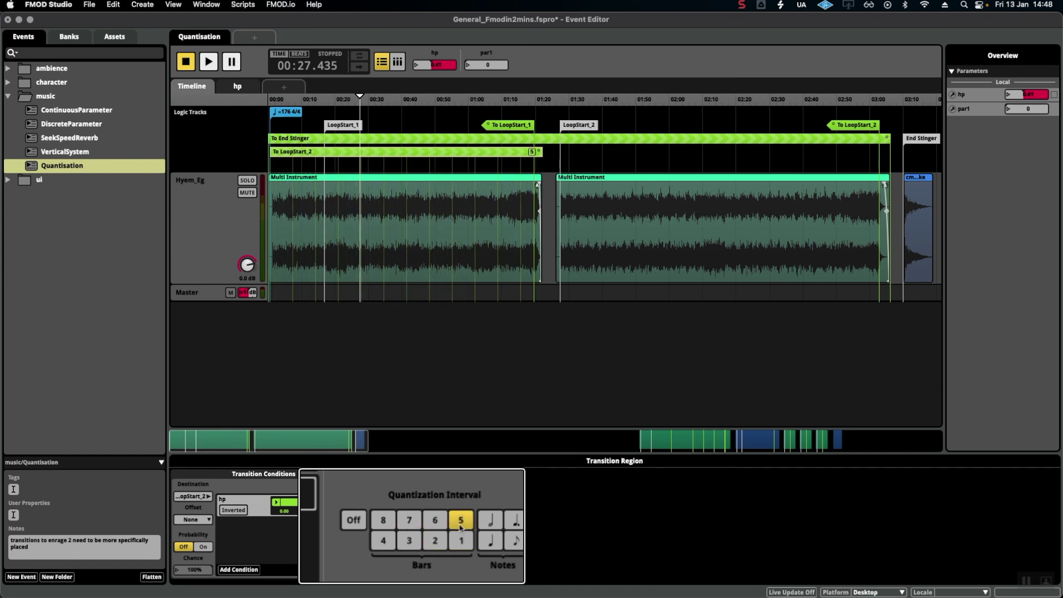
# Set the To LoopStart_2 region's quantization interval to 4 bars and test the transition by playing from about 00:28.9.
pyautogui.click(395, 544)
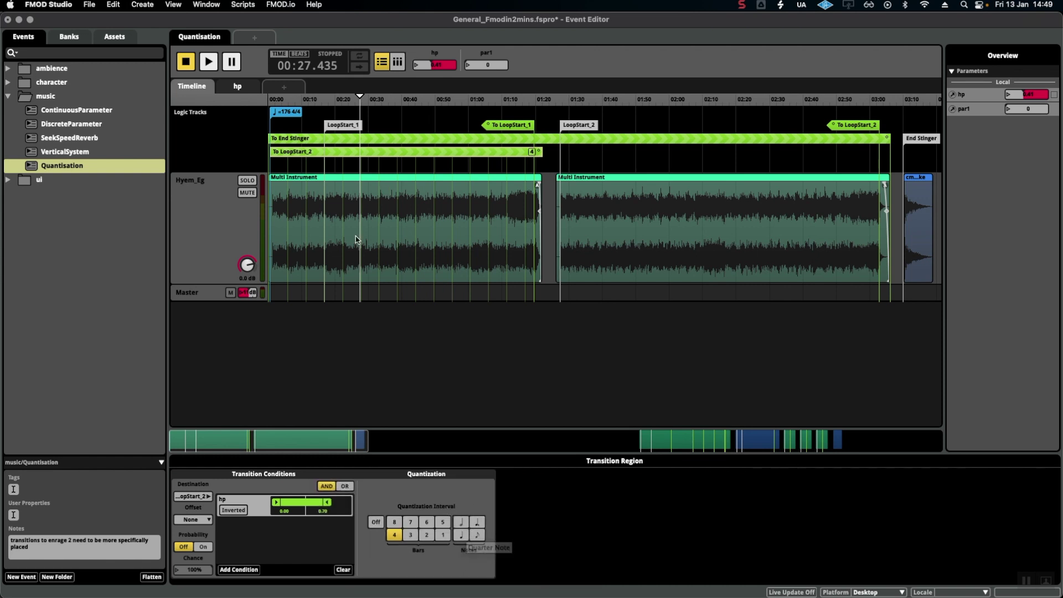
pyautogui.scroll(5, 363, 164)
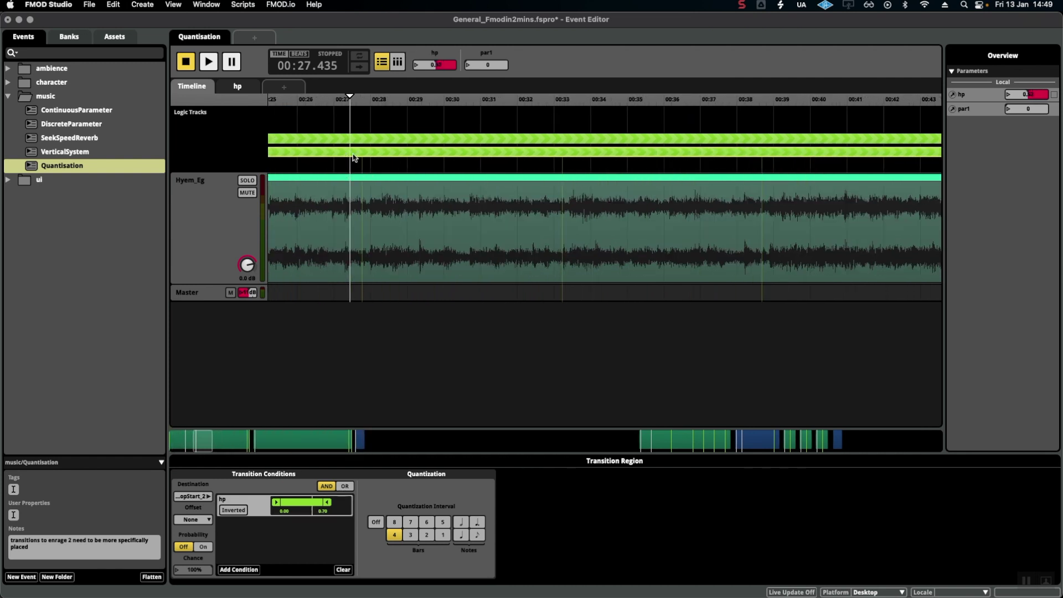
pyautogui.click(401, 99)
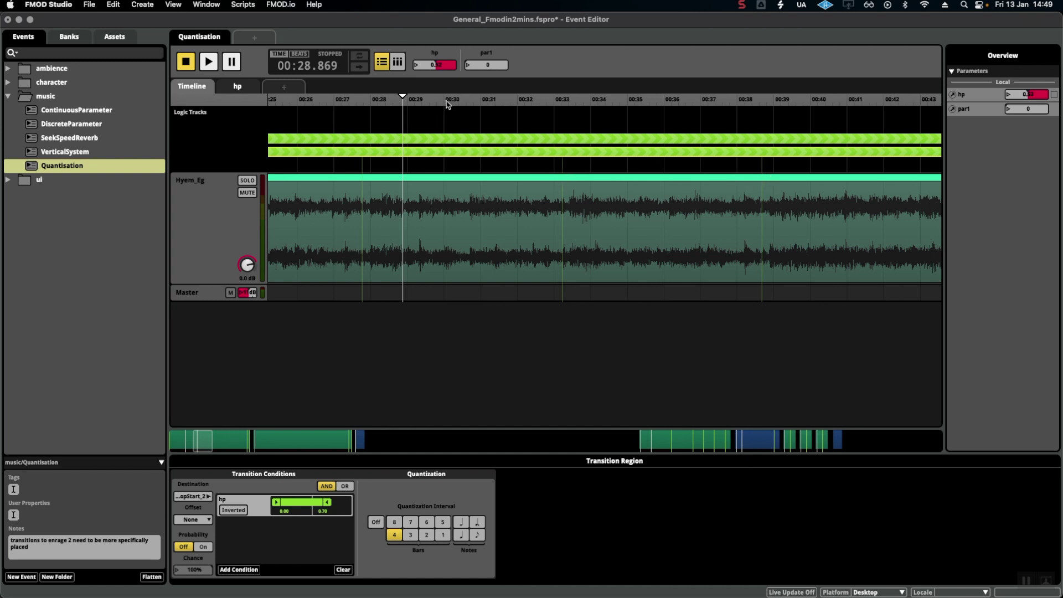
pyautogui.press('space')
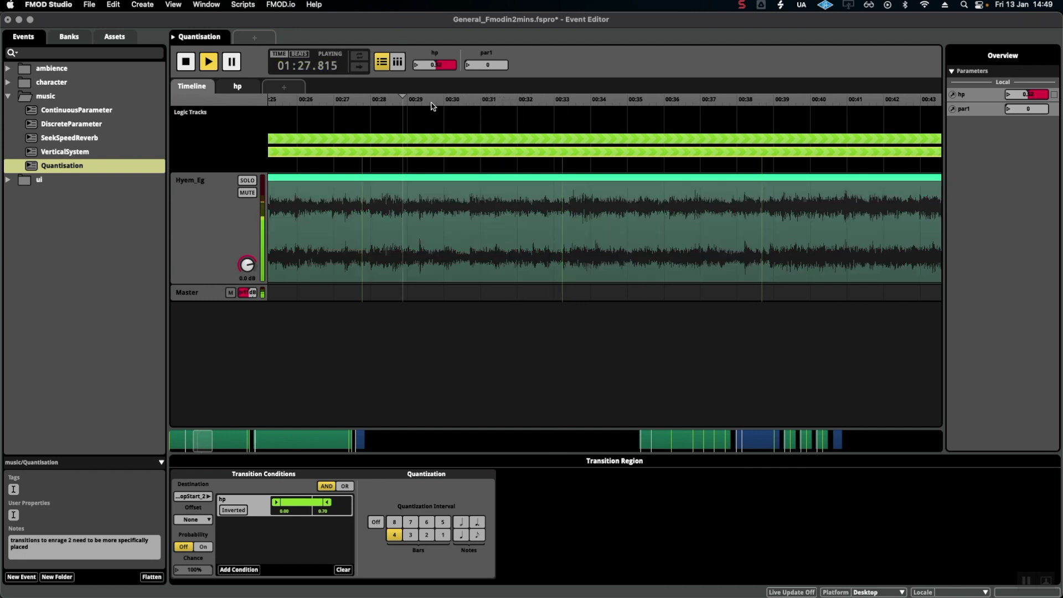
pyautogui.press('space')
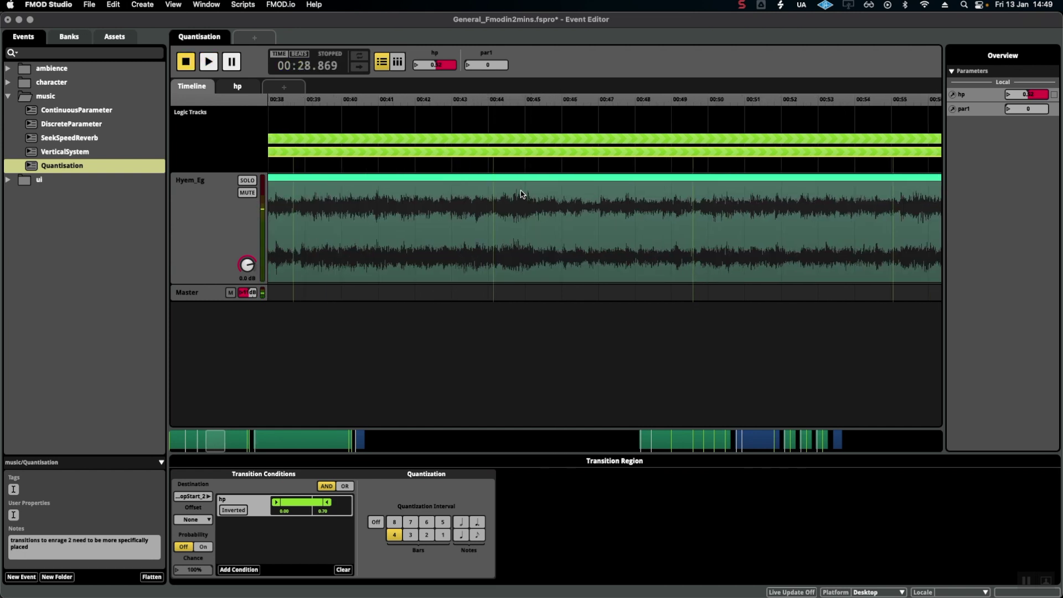
# Play from about 00:46 with hp at 0.75 and lower hp below 0.70 to test the 4-bar quantized transition.
pyautogui.click(565, 102)
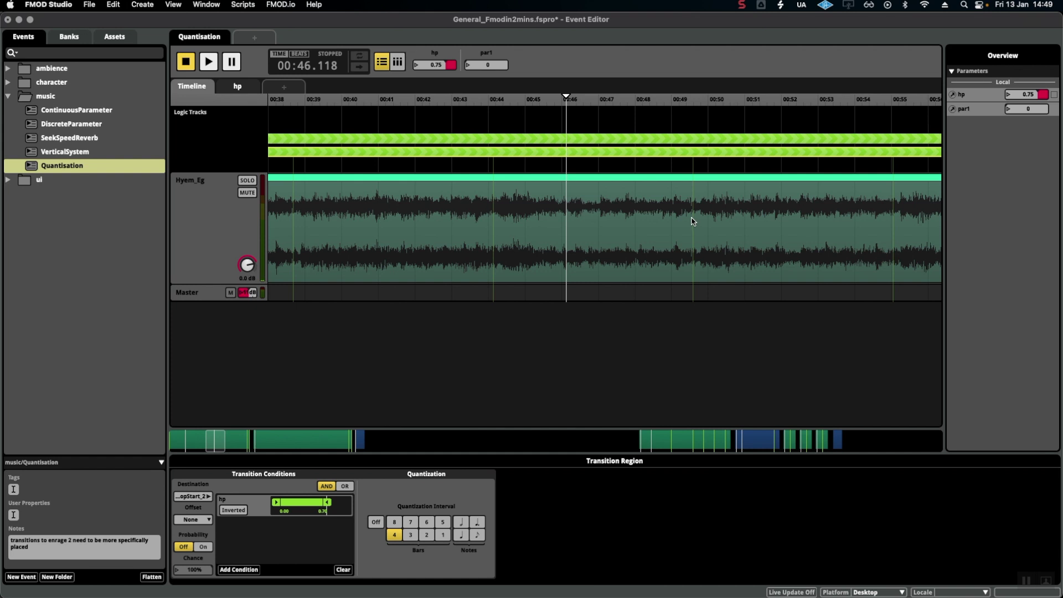
pyautogui.press('space')
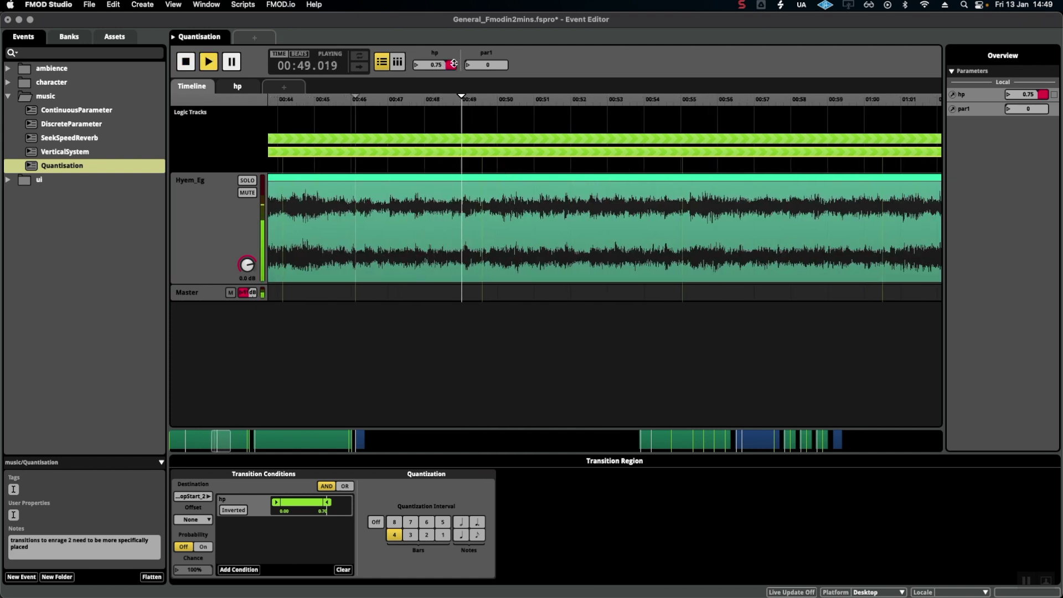
pyautogui.moveTo(454, 64); pyautogui.dragTo(454, 132)
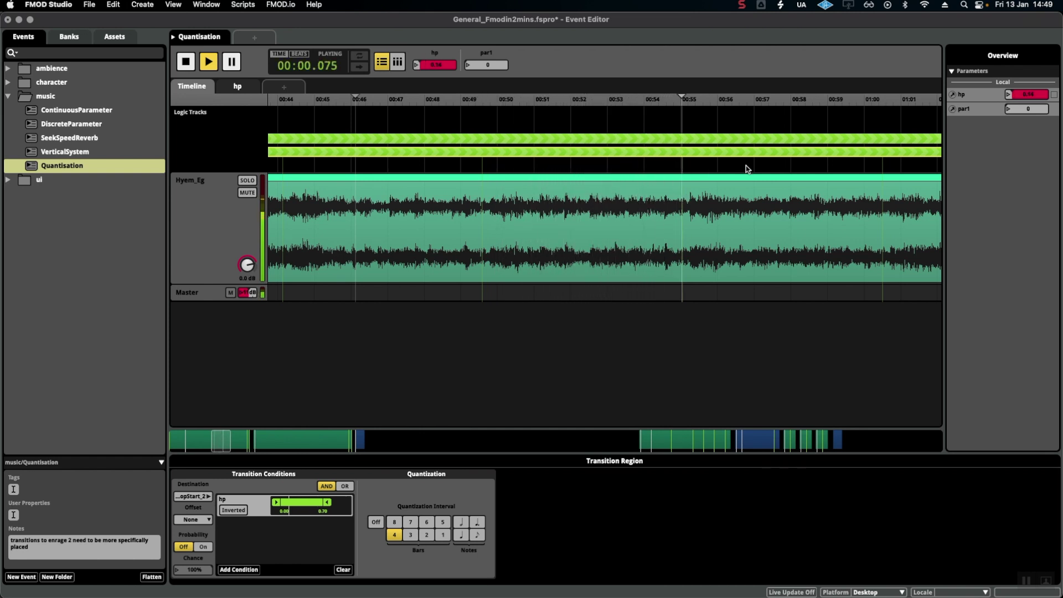
pyautogui.press('space')
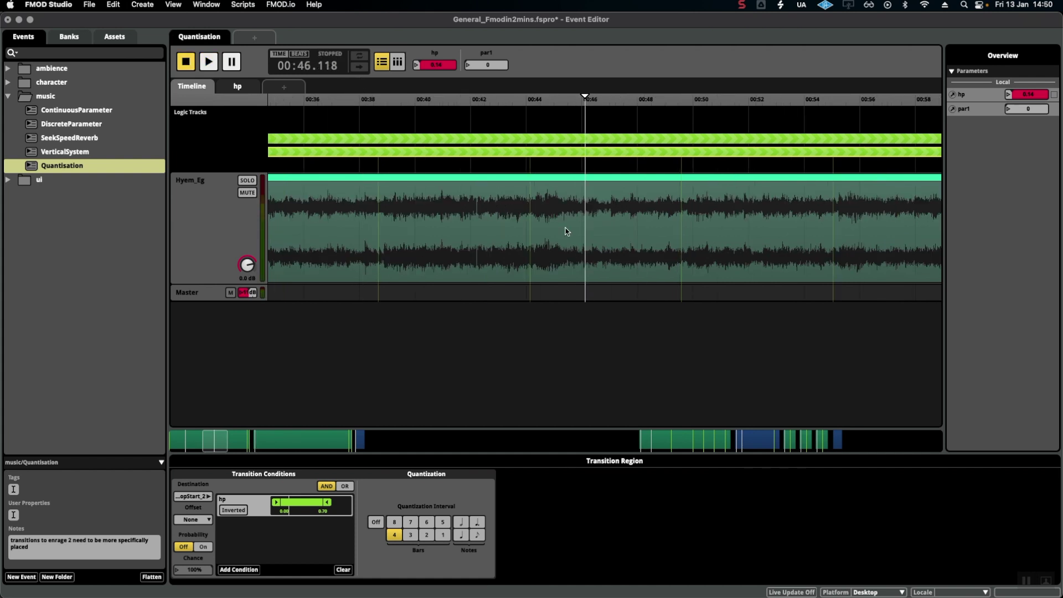
pyautogui.scroll(-5, 568, 234)
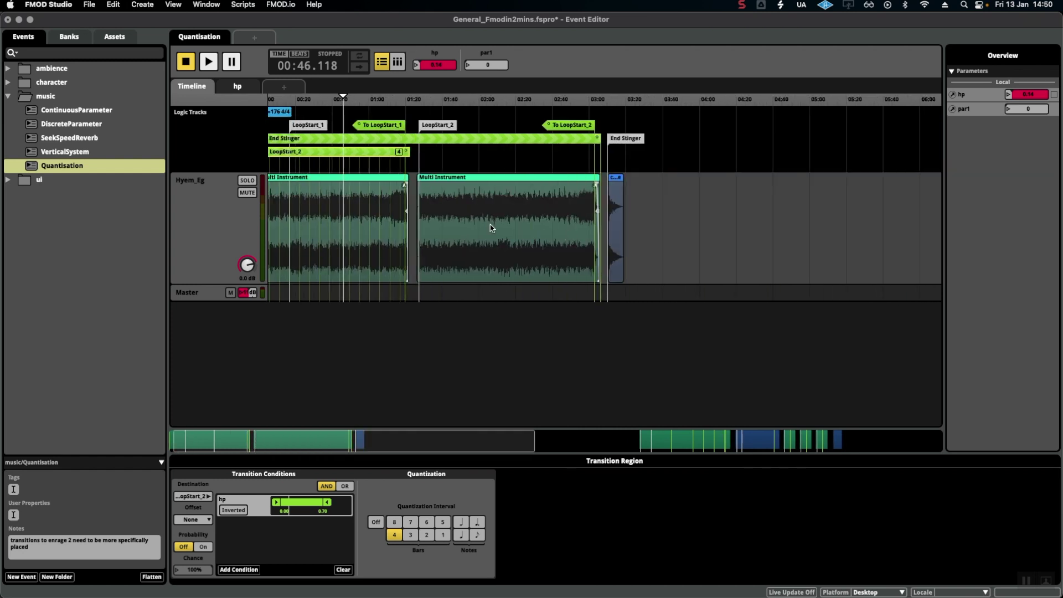
pyautogui.scroll(2, 435, 220)
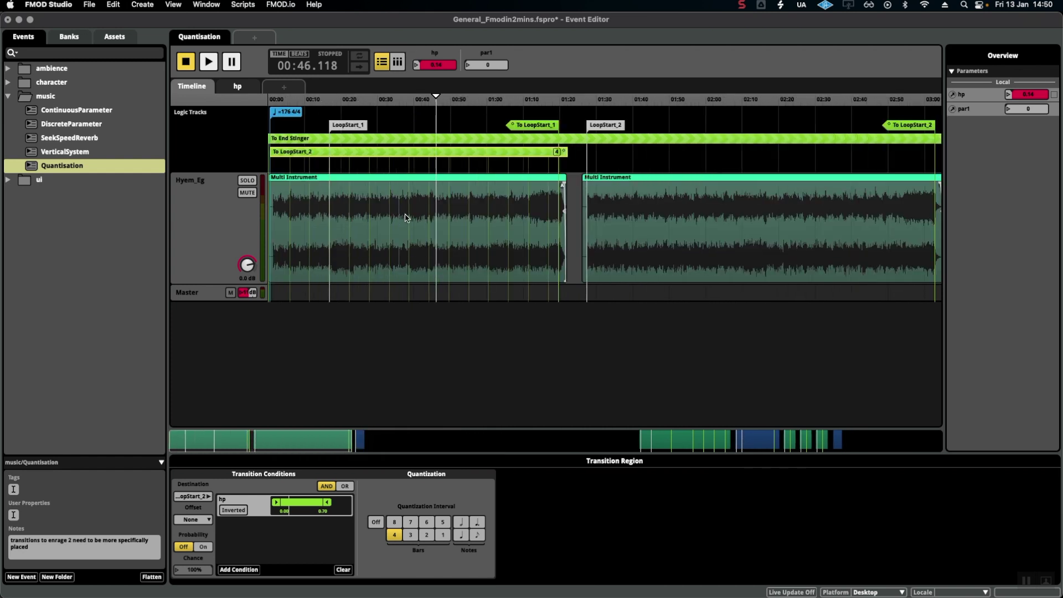
pyautogui.hscroll(4, 406, 217)
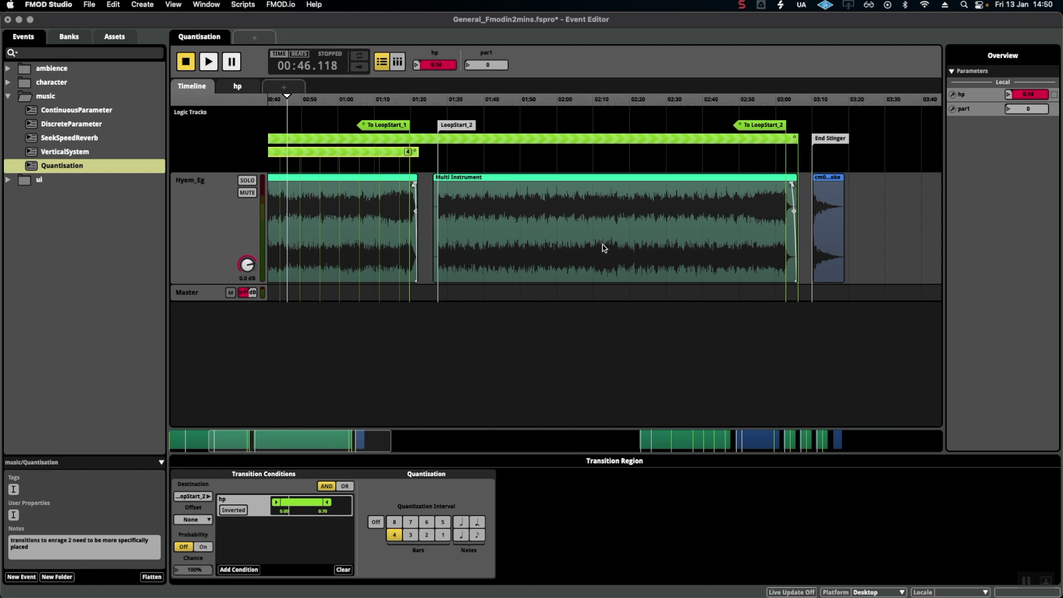
pyautogui.hscroll(-4, 498, 256)
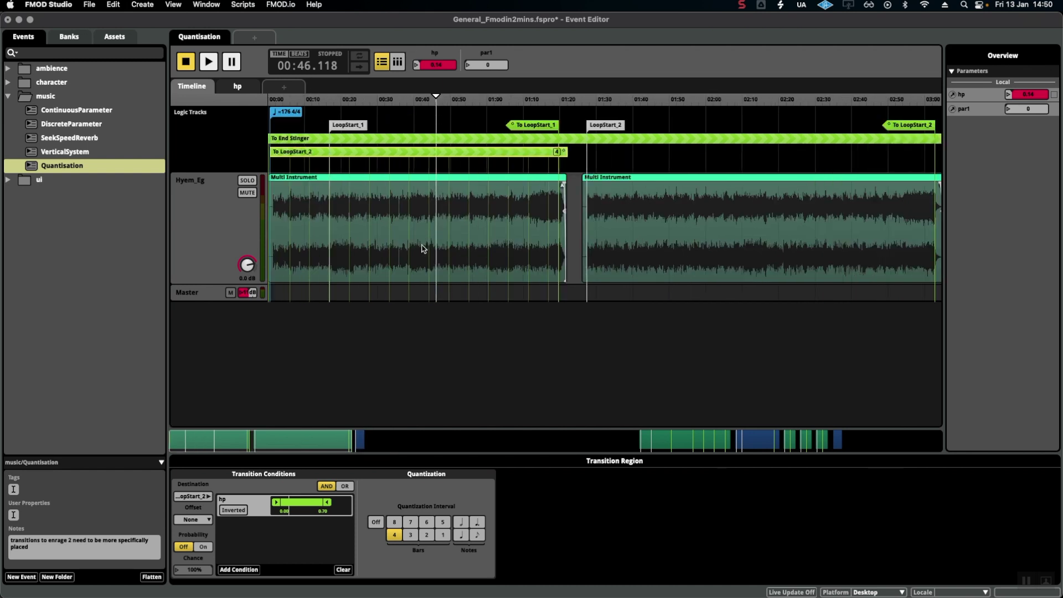